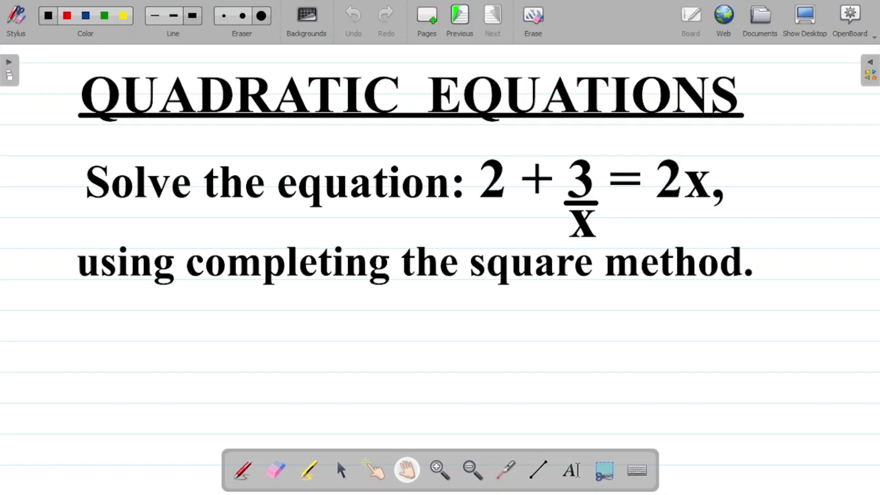
Step: Handwrite the heading 'Solution' in the blank space below the problem and underline it with a straight line
left_click_drag(509, 374, 494, 159)
left_click(243, 470)
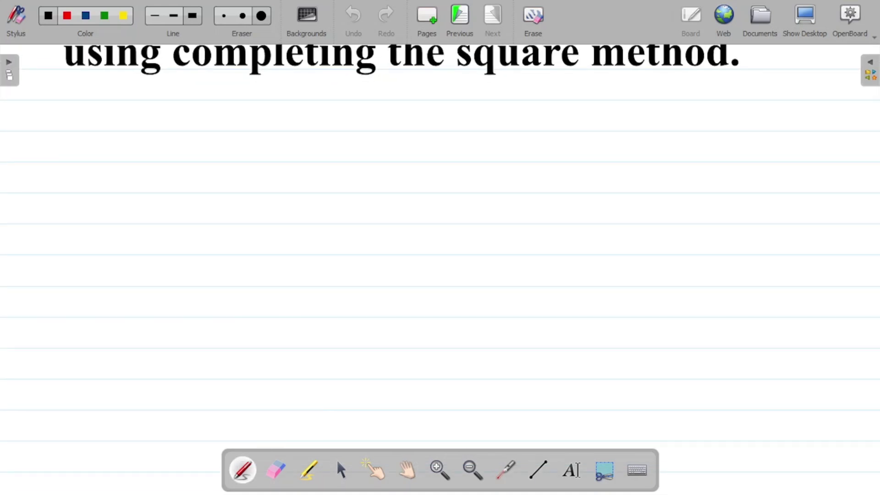
mouse_move(253, 143)
left_mouse_down()
mouse_move(220, 186)
mouse_move(215, 176)
left_mouse_up()
mouse_move(267, 158)
left_mouse_down()
mouse_move(262, 166)
mouse_move(289, 131)
mouse_move(320, 156)
mouse_move(325, 182)
left_mouse_up()
mouse_move(343, 139)
left_mouse_down()
mouse_move(360, 172)
mouse_move(370, 156)
mouse_move(381, 182)
mouse_move(402, 160)
left_mouse_up()
mouse_move(411, 182)
left_mouse_down()
mouse_move(415, 158)
mouse_move(433, 182)
left_mouse_up()
left_click_drag(371, 137, 375, 144)
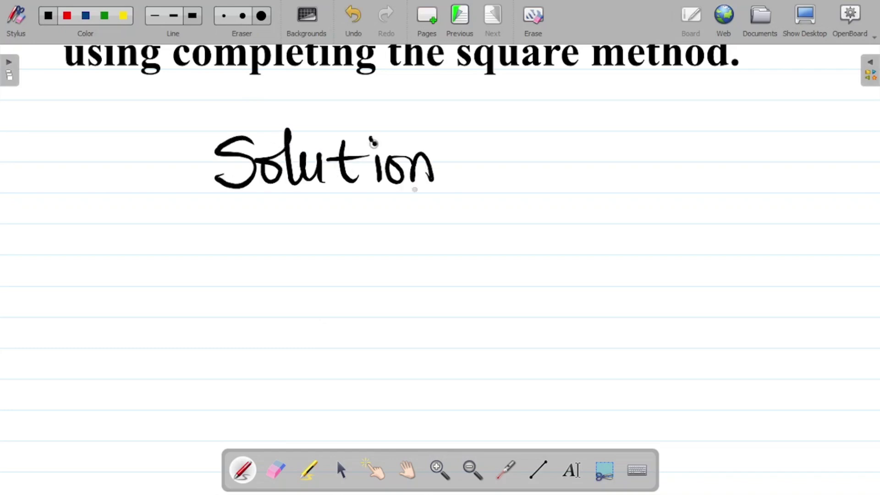
left_click(538, 469)
left_click_drag(210, 196, 444, 196)
Step: Handwrite the equation 2 + 3/x = 2x beneath the underlined heading
left_click(407, 469)
left_click_drag(490, 217, 507, 157)
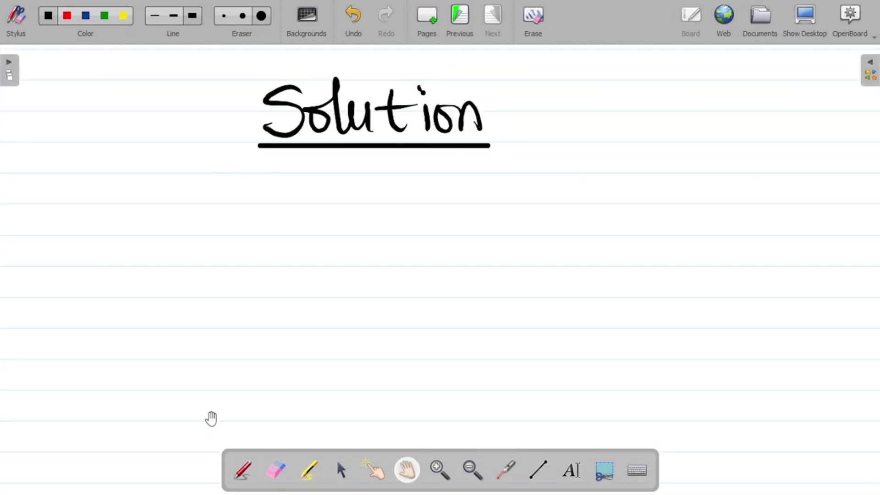
left_click(243, 470)
mouse_move(163, 234)
left_mouse_down()
mouse_move(186, 228)
mouse_move(196, 259)
left_mouse_up()
left_click_drag(225, 219, 227, 259)
mouse_move(205, 240)
left_mouse_down()
mouse_move(251, 237)
mouse_move(339, 255)
left_mouse_up()
mouse_move(297, 275)
left_mouse_down()
mouse_move(312, 278)
mouse_move(302, 293)
left_mouse_up()
left_click_drag(329, 265, 342, 289)
mouse_move(359, 247)
left_mouse_down()
mouse_move(391, 247)
mouse_move(391, 259)
left_mouse_up()
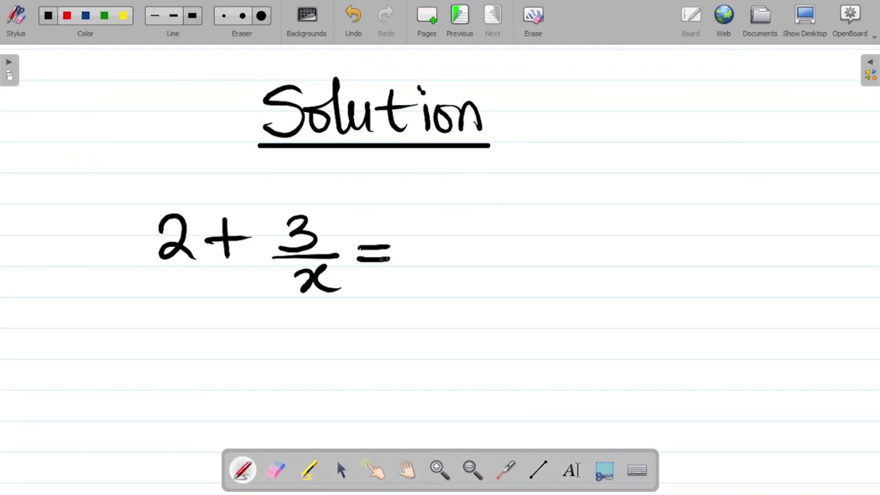
mouse_move(428, 234)
left_mouse_down()
mouse_move(438, 250)
mouse_move(458, 252)
left_mouse_up()
left_click_drag(464, 225, 466, 250)
left_click_drag(493, 221, 505, 247)
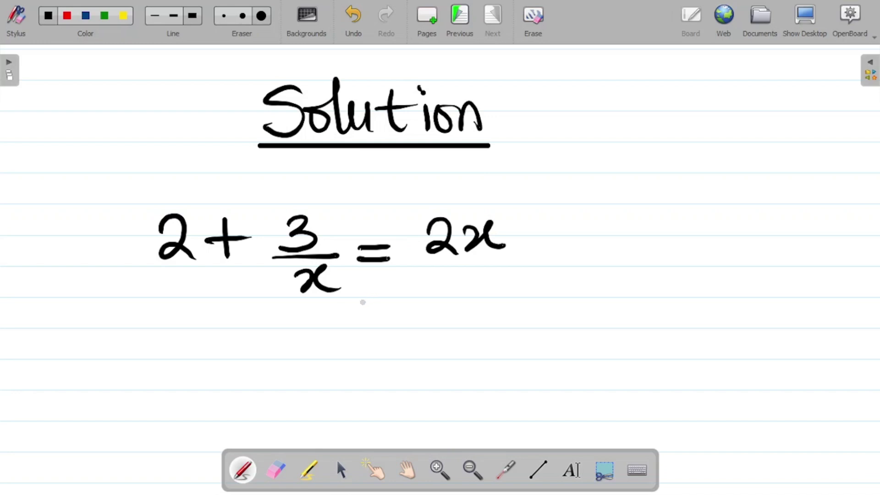
left_click(407, 470)
left_click_drag(422, 420, 441, 326)
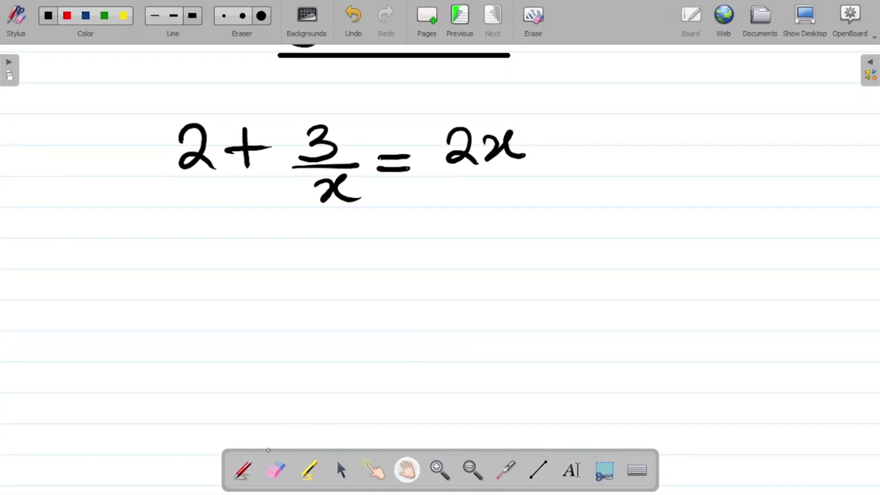
left_click(249, 464)
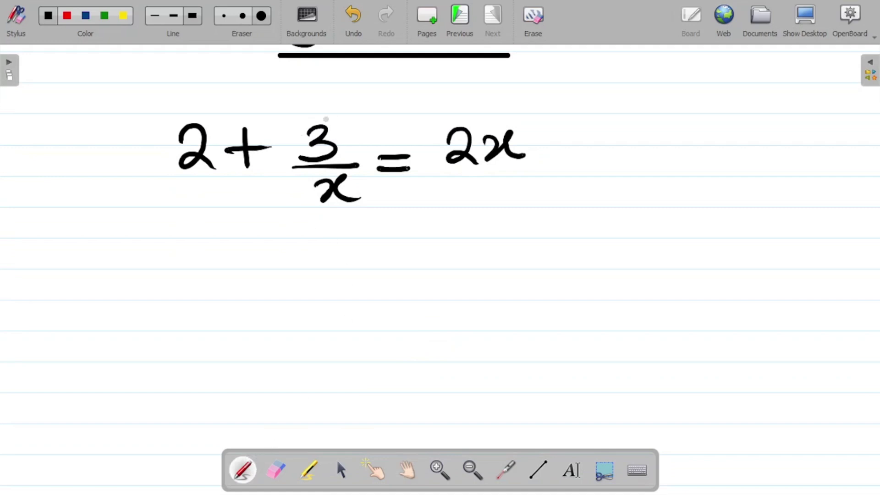
mouse_move(339, 121)
left_mouse_down()
mouse_move(159, 122)
mouse_move(243, 258)
mouse_move(355, 197)
mouse_move(314, 101)
left_mouse_up()
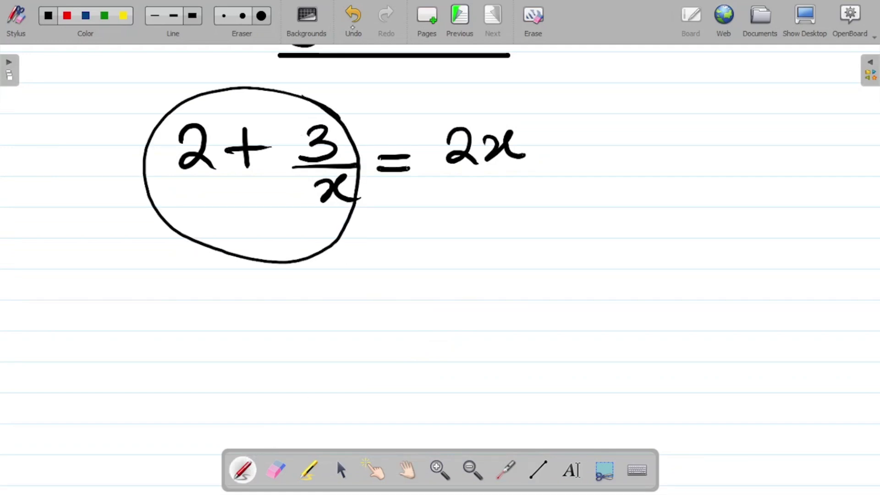
left_click(350, 26)
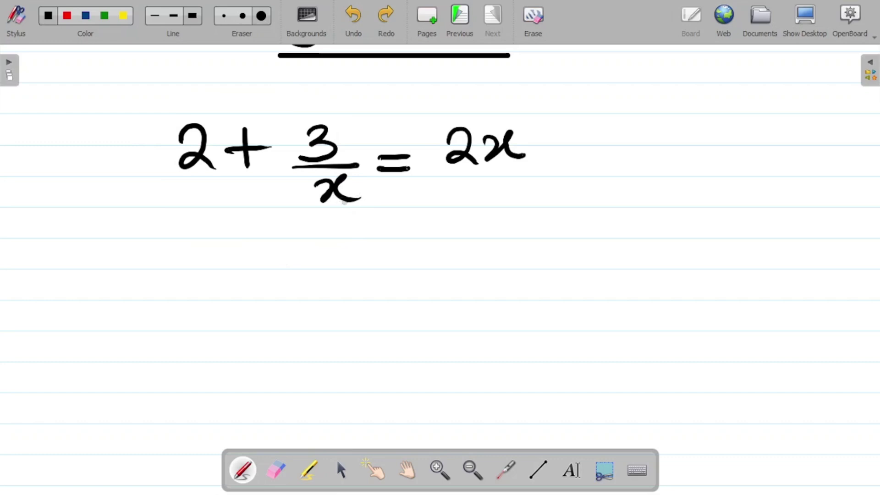
mouse_move(585, 217)
left_mouse_down()
mouse_move(557, 225)
mouse_move(610, 253)
left_mouse_up()
left_click_drag(572, 269, 573, 308)
left_click_drag(626, 239, 662, 239)
left_click_drag(627, 253, 664, 253)
left_click_drag(734, 213, 736, 237)
left_click_drag(691, 259, 739, 260)
left_click_drag(715, 290, 714, 313)
left_click_drag(719, 271, 716, 314)
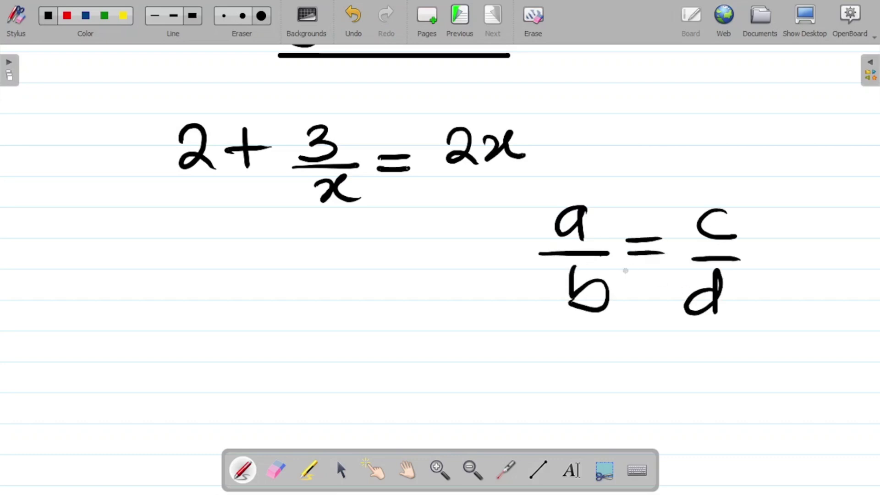
left_click_drag(612, 285, 694, 216)
mouse_move(680, 221)
left_mouse_down()
mouse_move(694, 220)
mouse_move(684, 241)
left_mouse_up()
left_click_drag(674, 292, 610, 235)
mouse_move(620, 230)
left_mouse_down()
mouse_move(605, 239)
mouse_move(629, 252)
left_mouse_up()
mouse_move(455, 235)
left_mouse_down()
mouse_move(426, 256)
mouse_move(452, 234)
mouse_move(428, 300)
left_mouse_up()
left_click_drag(435, 261, 433, 264)
left_click_drag(487, 236, 489, 276)
mouse_move(474, 259)
left_mouse_down()
mouse_move(508, 252)
mouse_move(461, 324)
mouse_move(502, 217)
mouse_move(485, 217)
left_mouse_up()
left_click_drag(494, 272, 533, 265)
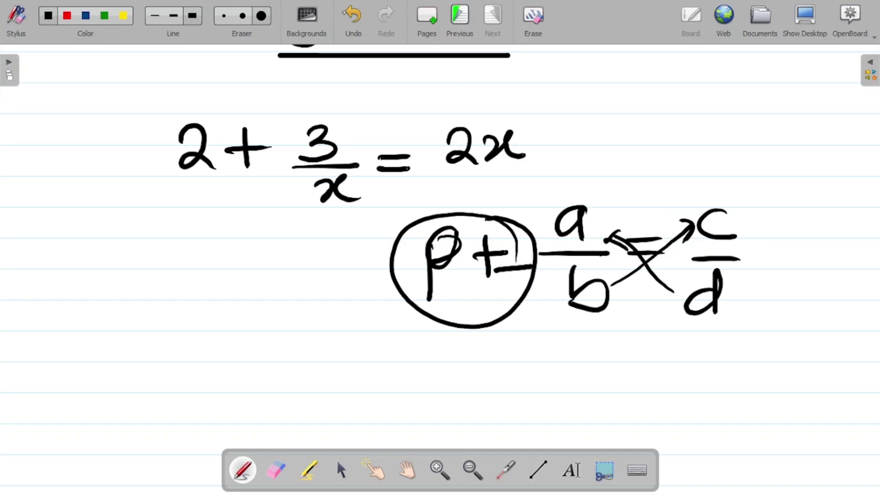
left_click(354, 15)
left_click(354, 15)
left_click(354, 14)
left_click(354, 14)
left_click(354, 14)
left_click(355, 14)
left_click(355, 14)
left_click(355, 15)
left_click(355, 15)
left_click(354, 15)
left_click(354, 14)
left_click(355, 15)
left_click(358, 23)
left_click(358, 23)
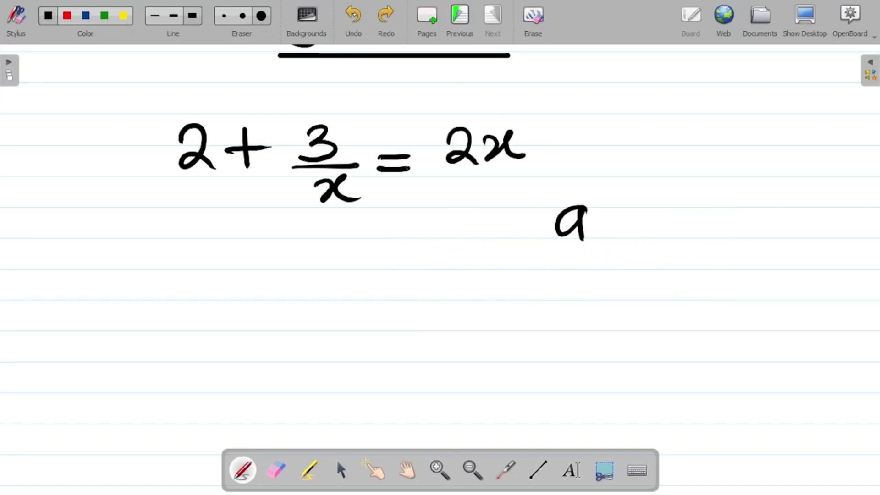
left_click(357, 23)
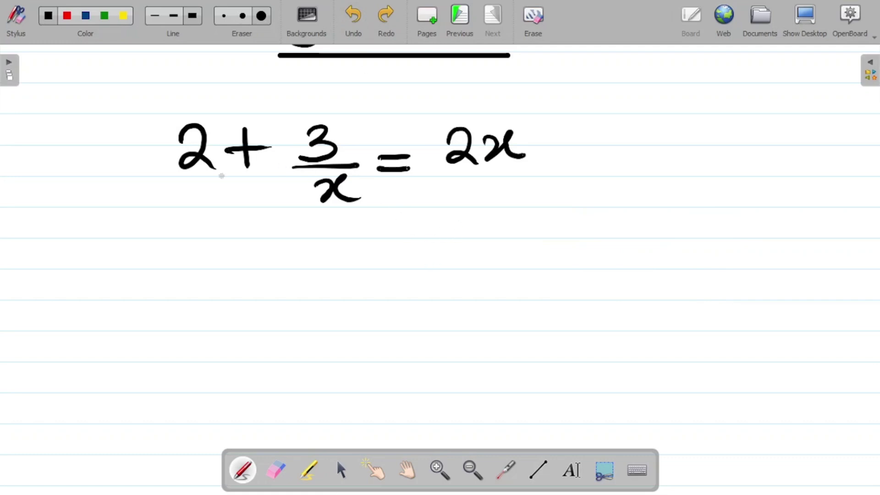
Step: Rewrite the 2 as 2/1 and draw a long fraction bar with x as denominator below
mouse_move(177, 178)
left_mouse_down()
mouse_move(232, 175)
mouse_move(208, 220)
left_mouse_up()
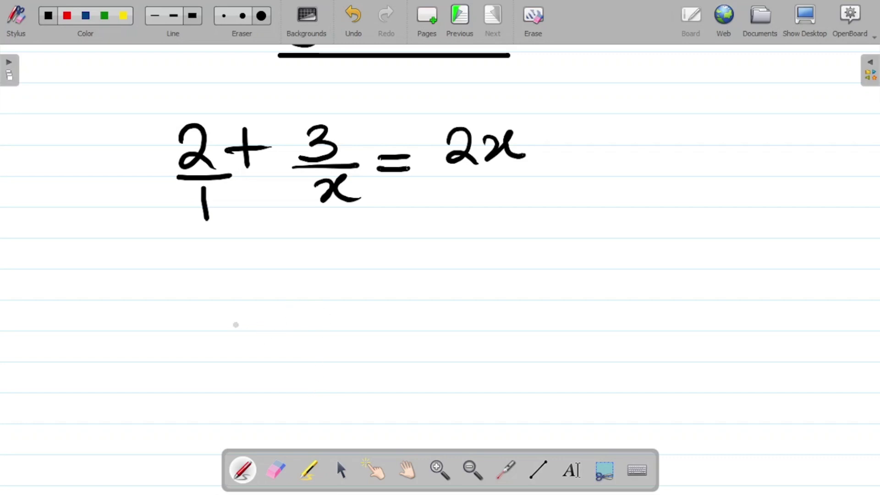
left_click_drag(196, 326, 396, 322)
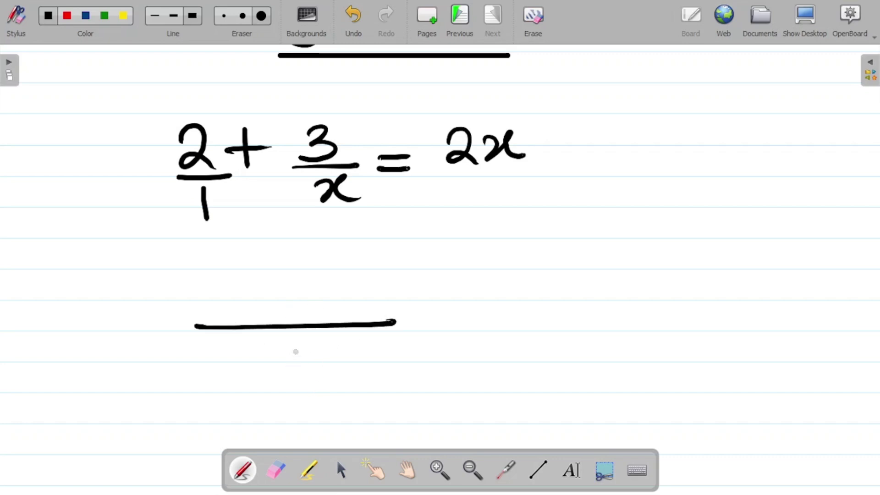
left_click_drag(279, 349, 286, 375)
mouse_move(313, 342)
left_mouse_down()
mouse_move(299, 359)
mouse_move(324, 374)
left_mouse_up()
mouse_move(266, 361)
left_mouse_down()
mouse_move(232, 358)
mouse_move(130, 286)
mouse_move(160, 211)
mouse_move(197, 208)
mouse_move(190, 220)
mouse_move(153, 204)
mouse_move(137, 144)
mouse_move(163, 151)
mouse_move(151, 168)
left_mouse_up()
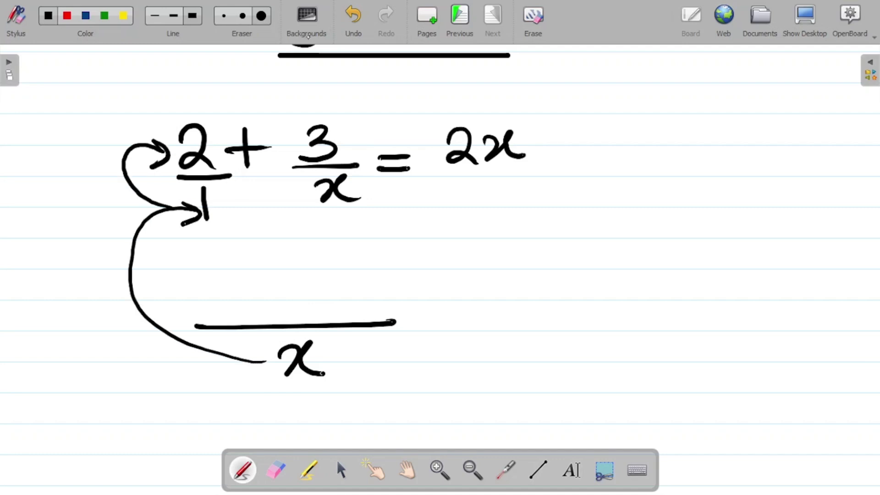
left_click(353, 16)
left_click(353, 16)
Step: Write the numerator 2x+3 over the x, removing the helper arrows afterwards
left_click(353, 16)
left_click(386, 16)
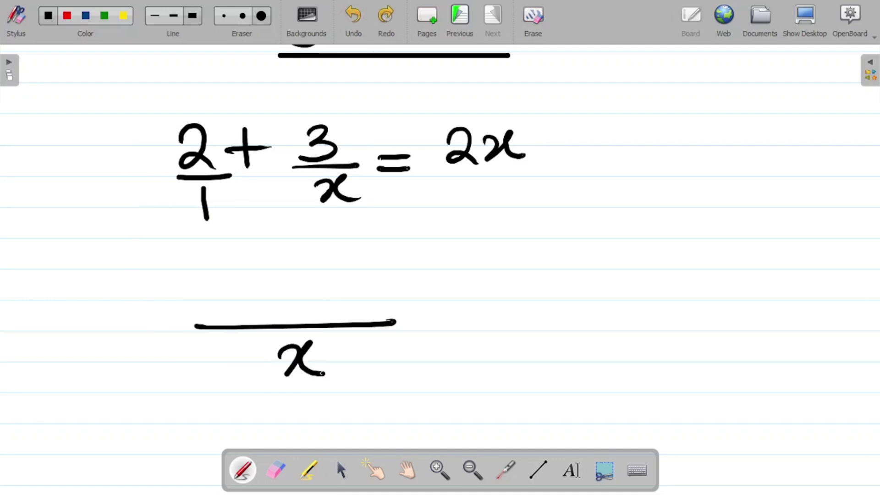
mouse_move(210, 285)
left_mouse_down()
mouse_move(229, 274)
mouse_move(251, 311)
left_mouse_up()
left_click_drag(282, 281, 279, 311)
left_click_drag(305, 274, 305, 313)
left_click_drag(292, 294, 322, 292)
mouse_move(337, 354)
left_mouse_down()
mouse_move(448, 327)
mouse_move(432, 228)
mouse_move(370, 194)
mouse_move(382, 207)
mouse_move(405, 155)
mouse_move(342, 130)
left_mouse_up()
left_click_drag(353, 117, 362, 138)
left_click(352, 16)
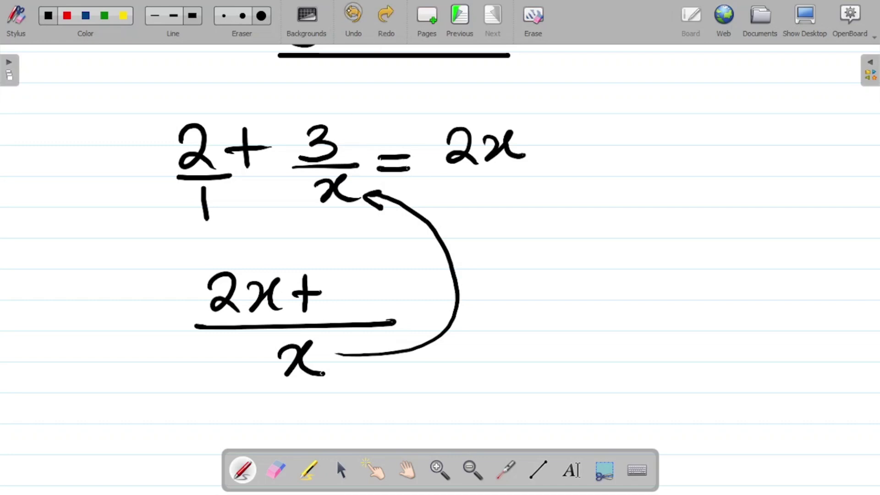
left_click(353, 16)
left_click(353, 16)
left_click(381, 21)
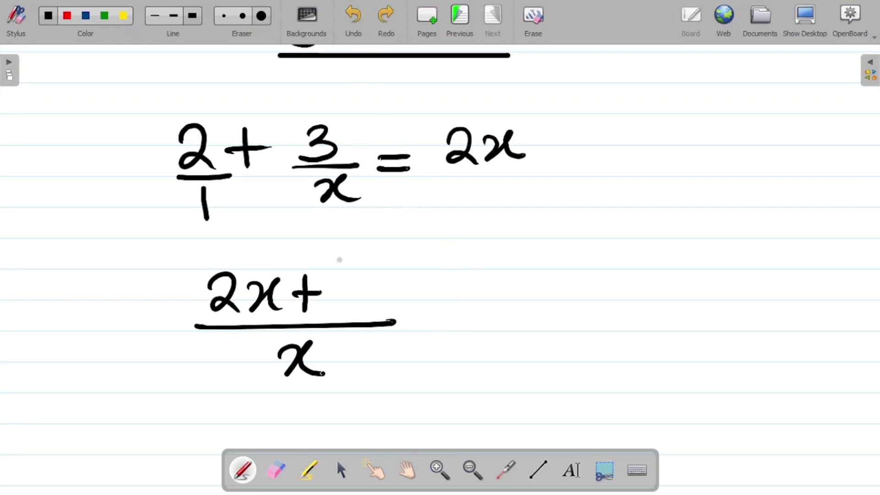
mouse_move(344, 276)
left_mouse_down()
mouse_move(359, 295)
mouse_move(344, 309)
left_mouse_up()
Step: Write '= 2x' after the combined fraction and bring the new equation near the top
left_click_drag(412, 305, 442, 302)
left_click_drag(410, 318, 451, 316)
mouse_move(482, 289)
left_mouse_down()
mouse_move(501, 281)
mouse_move(508, 313)
left_mouse_up()
left_click_drag(516, 284, 520, 315)
left_click_drag(545, 277, 561, 308)
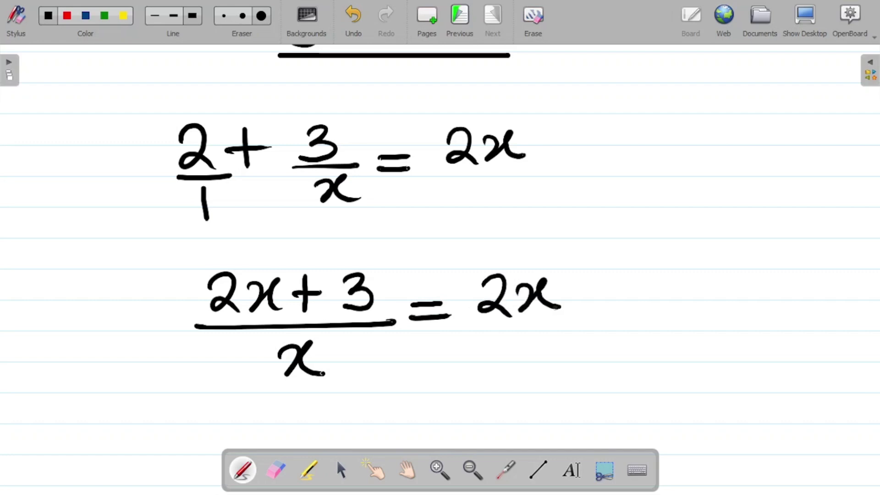
left_click(407, 470)
left_click_drag(428, 440, 389, 310)
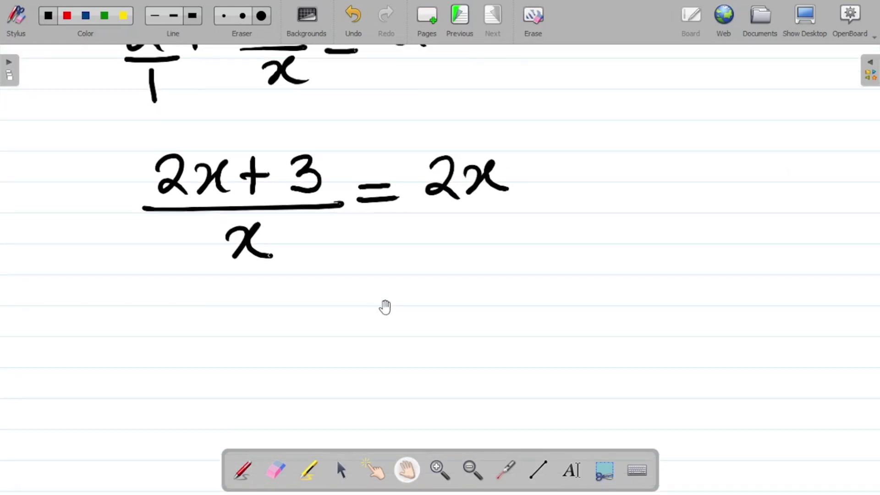
Step: Try circling the fractions and writing 1 under 2x, then undo all those marks
left_click(243, 470)
mouse_move(311, 140)
left_mouse_down()
mouse_move(153, 146)
mouse_move(211, 200)
mouse_move(321, 152)
mouse_move(265, 134)
left_mouse_up()
mouse_move(273, 214)
left_mouse_down()
mouse_move(204, 226)
mouse_move(232, 215)
left_mouse_up()
left_click_drag(420, 207, 513, 207)
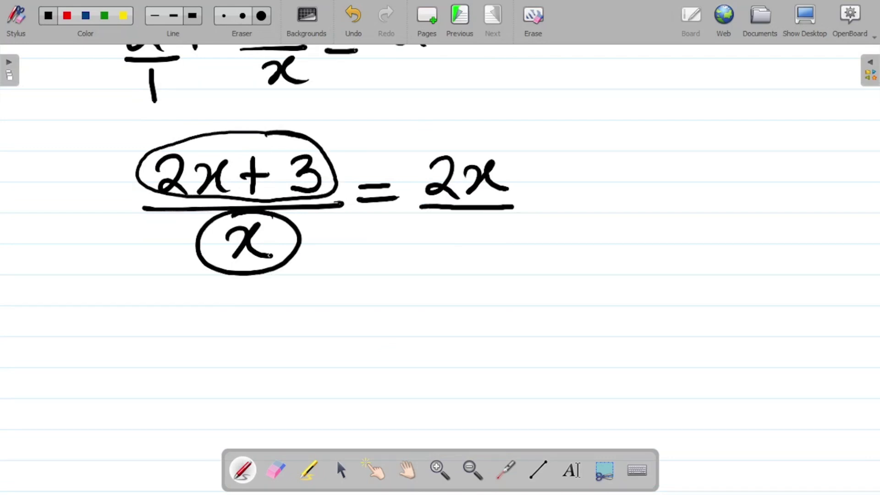
mouse_move(479, 141)
left_mouse_down()
mouse_move(452, 198)
mouse_move(439, 143)
left_mouse_up()
left_click_drag(465, 218, 467, 254)
left_click(351, 28)
left_click(351, 28)
left_click(351, 28)
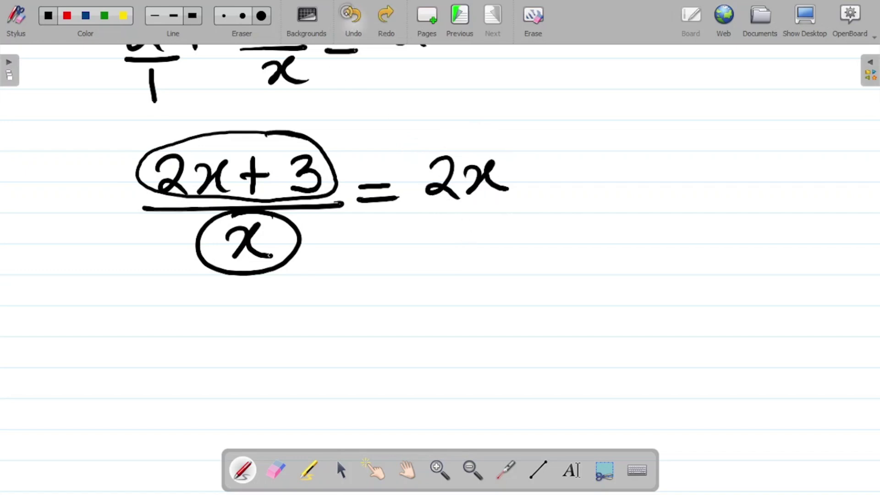
left_click(349, 27)
left_click(347, 27)
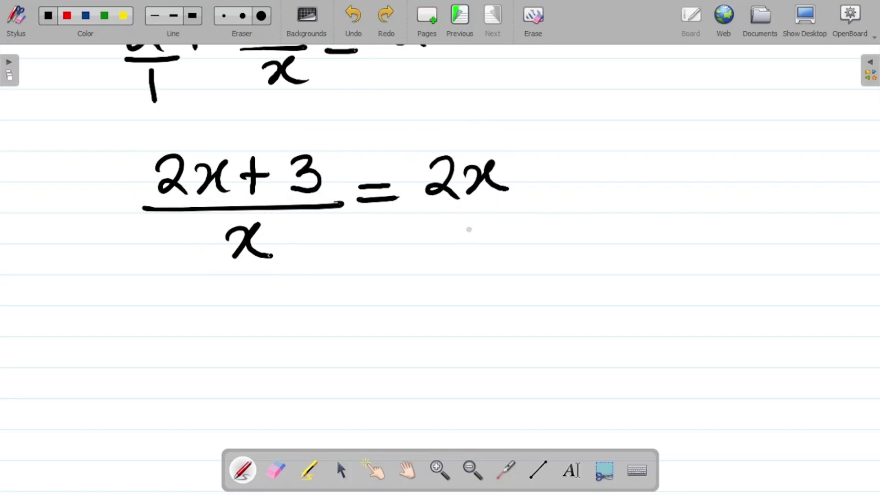
Step: Rewrite the right side as 2x/1 and draw crossing arrows linking the two fractions
mouse_move(432, 206)
left_mouse_down()
mouse_move(501, 209)
mouse_move(467, 255)
left_mouse_up()
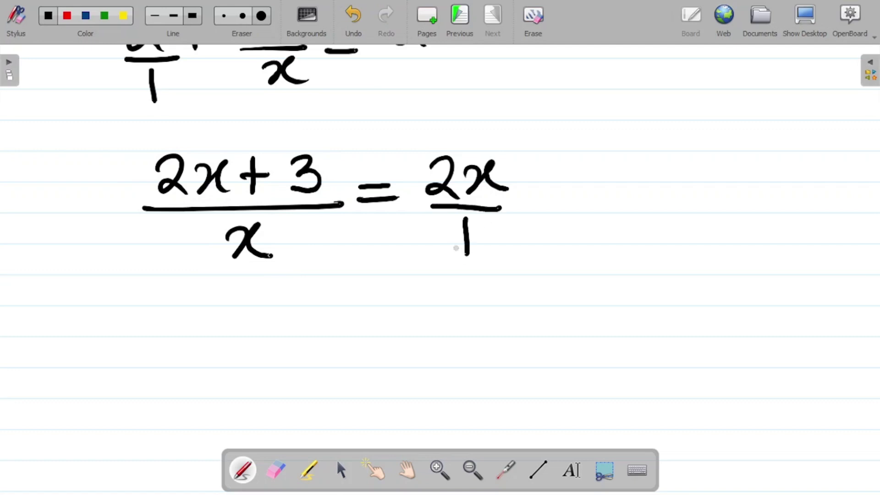
mouse_move(418, 184)
left_mouse_down()
mouse_move(321, 225)
mouse_move(323, 239)
left_mouse_up()
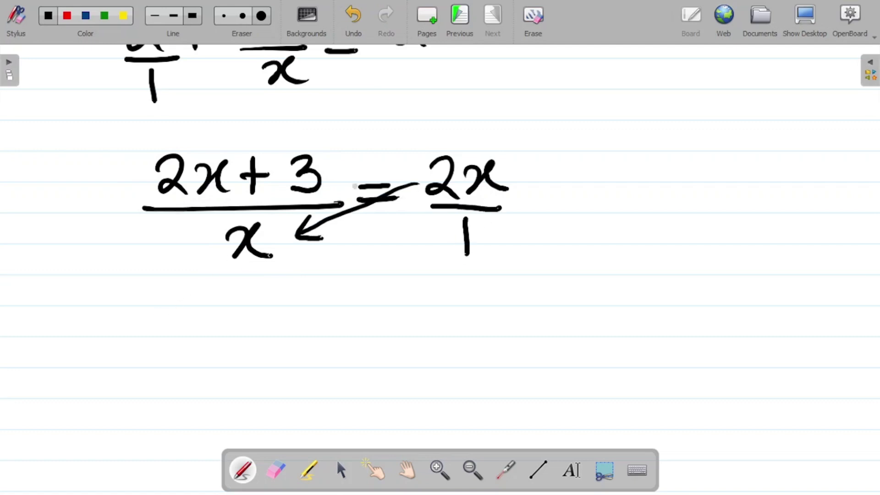
left_click_drag(325, 183, 421, 237)
mouse_move(411, 219)
left_mouse_down()
mouse_move(424, 227)
mouse_move(410, 244)
left_mouse_up()
Step: Write the left side of the cross-multiplied line as 2x(x) =
mouse_move(126, 331)
left_mouse_down()
mouse_move(146, 326)
mouse_move(158, 362)
left_mouse_up()
left_click_drag(167, 326, 169, 355)
left_click_drag(190, 325, 202, 354)
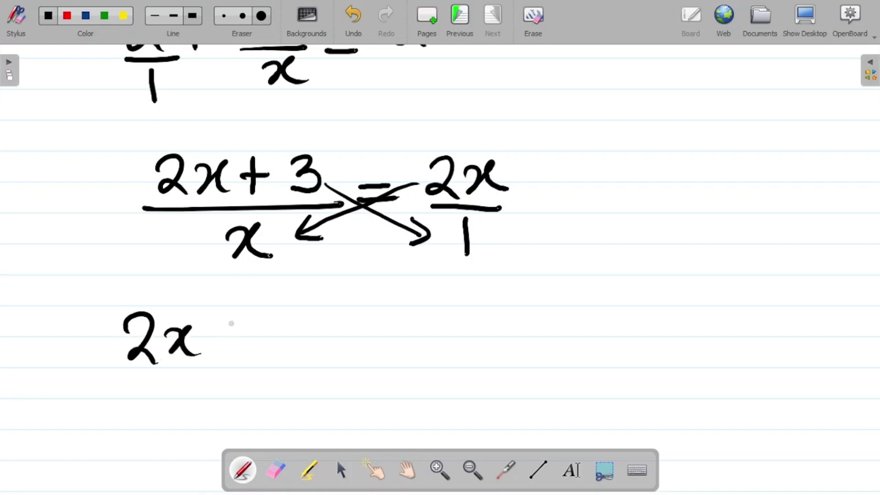
left_click_drag(225, 306, 215, 366)
mouse_move(230, 322)
left_mouse_down()
mouse_move(239, 348)
mouse_move(266, 346)
left_mouse_up()
left_click_drag(263, 305, 273, 365)
left_click_drag(309, 335, 339, 335)
left_click_drag(308, 345, 342, 345)
Step: Write the right side (2x+3)1 after the equals sign
left_click_drag(389, 297, 378, 355)
mouse_move(396, 328)
left_mouse_down()
mouse_move(412, 351)
mouse_move(432, 354)
left_mouse_up()
left_click_drag(429, 321, 464, 348)
left_click_drag(482, 309, 482, 349)
mouse_move(465, 334)
left_mouse_down()
mouse_move(520, 332)
mouse_move(507, 346)
left_mouse_up()
left_click_drag(524, 300, 538, 355)
left_click_drag(580, 311, 587, 347)
left_click_drag(568, 324, 584, 308)
left_click_drag(569, 347, 605, 347)
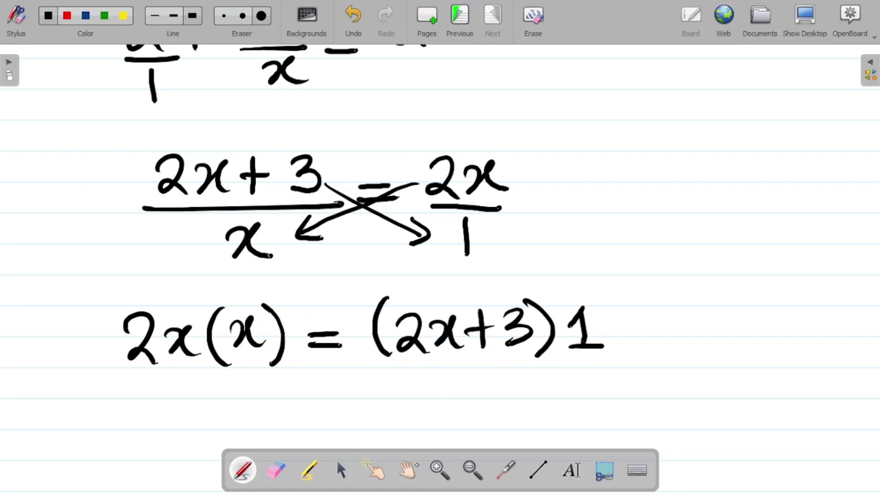
Step: Scroll down and begin the next line with 2x²
scroll(471, 377, "down", 4)
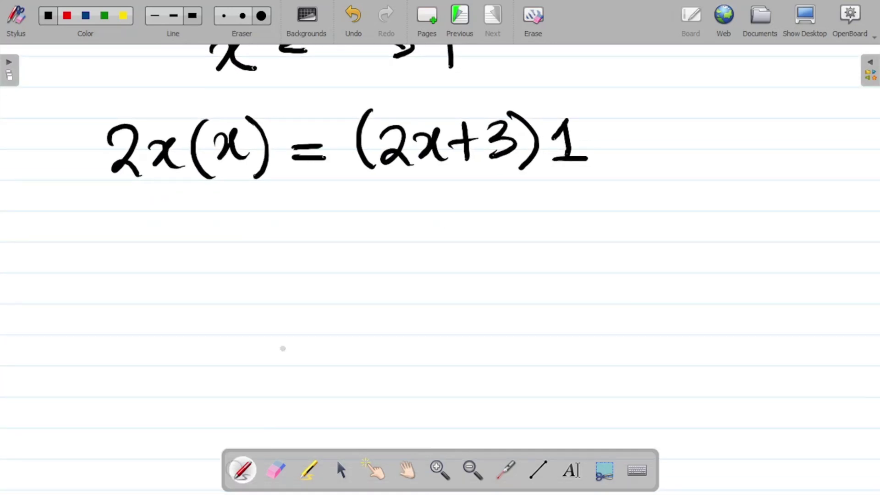
mouse_move(158, 237)
left_mouse_down()
mouse_move(188, 265)
mouse_move(250, 247)
left_mouse_up()
mouse_move(250, 213)
left_mouse_down()
mouse_move(265, 209)
mouse_move(305, 264)
mouse_move(326, 243)
left_mouse_up()
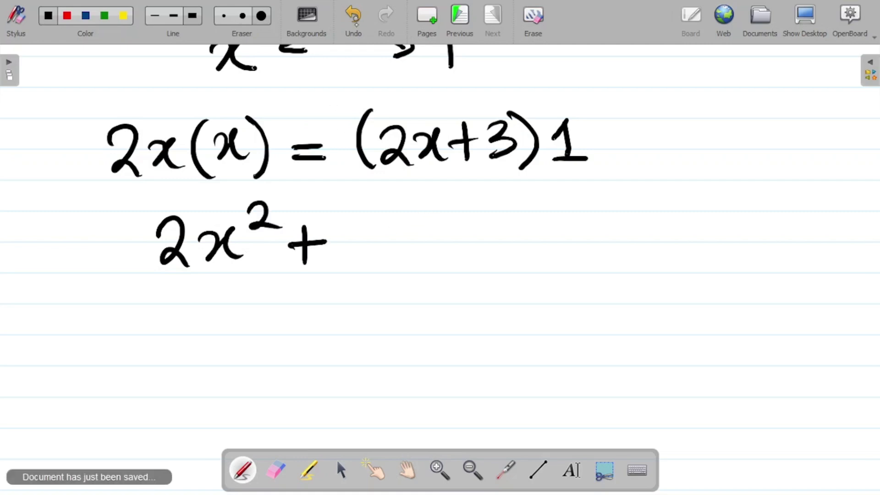
Step: Replace the plus after 2x² with an equals sign and write 2x + 3, giving 2x² = 2x + 3
key("ctrl+z")
key("ctrl+z")
left_click_drag(297, 238, 336, 237)
left_click_drag(300, 248, 452, 263)
left_click_drag(441, 233, 413, 262)
left_click_drag(474, 222, 479, 261)
left_click_drag(457, 247, 497, 239)
left_click_drag(513, 233, 511, 262)
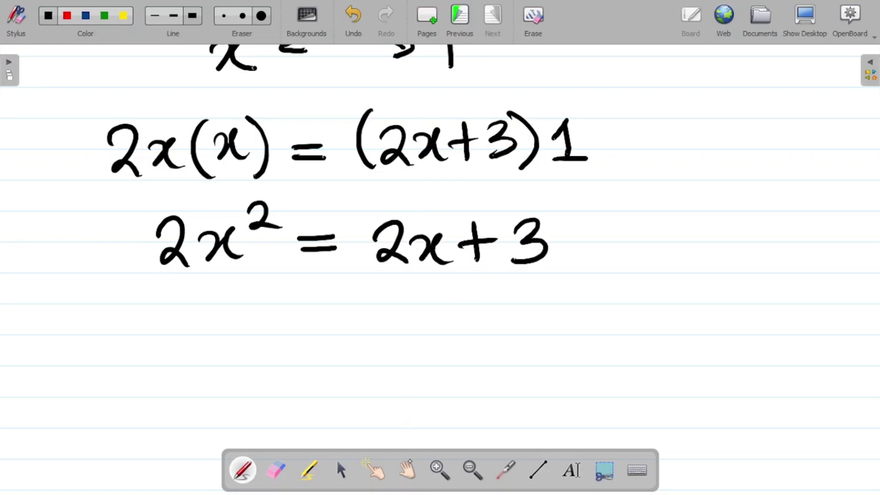
Step: Start the line below with 2x² − 2x, erasing the helper arrow
left_click(407, 471)
left_click_drag(453, 339, 400, 273)
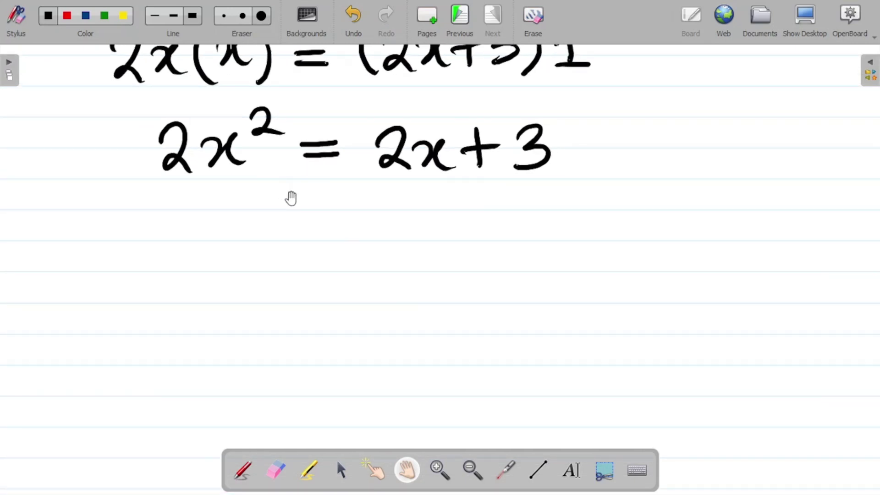
left_click(242, 470)
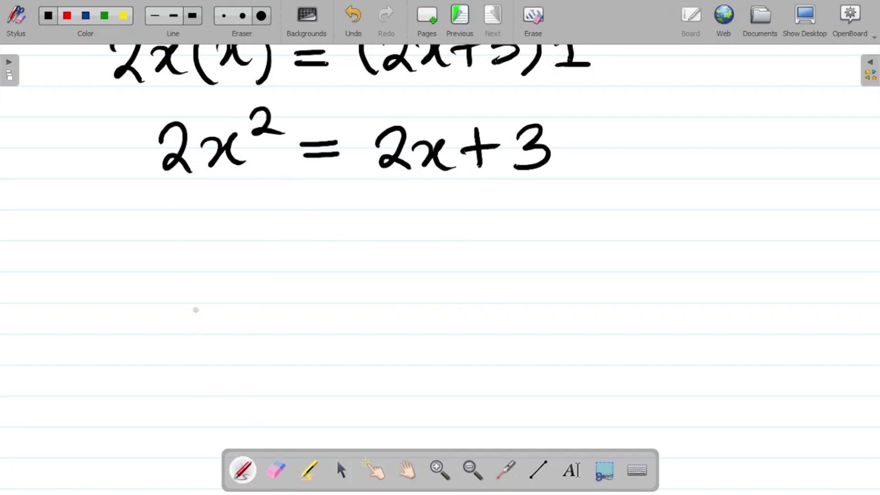
mouse_move(136, 232)
left_mouse_down()
mouse_move(166, 271)
mouse_move(183, 270)
left_mouse_up()
mouse_move(212, 231)
left_mouse_down()
mouse_move(224, 263)
mouse_move(255, 236)
left_mouse_up()
mouse_move(407, 120)
left_mouse_down()
mouse_move(389, 100)
mouse_move(299, 111)
mouse_move(317, 120)
left_mouse_up()
left_click(353, 17)
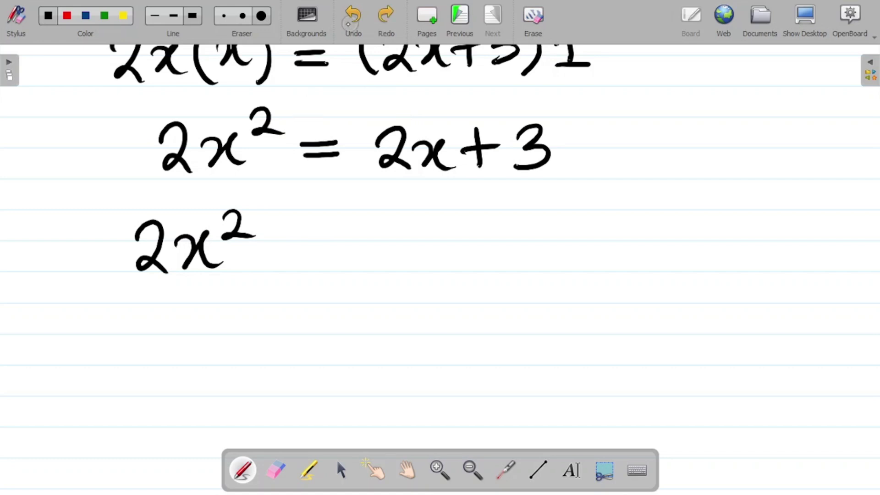
mouse_move(258, 250)
left_mouse_down()
mouse_move(290, 250)
mouse_move(334, 266)
left_mouse_up()
left_click_drag(344, 236, 343, 265)
left_click_drag(384, 231, 385, 260)
Step: Move the 3 across to finish the line as 2x² − 2x − 3 = 0
mouse_move(487, 127)
left_mouse_down()
mouse_move(333, 130)
mouse_move(352, 126)
left_mouse_up()
left_click(353, 18)
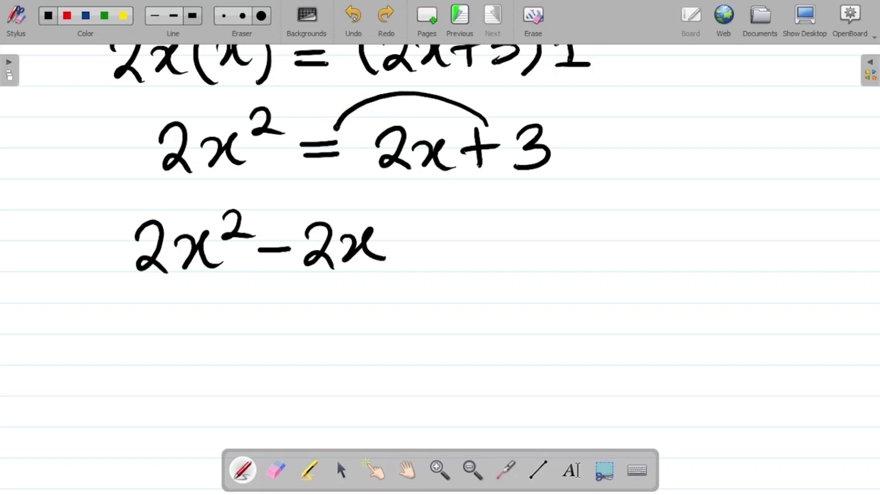
left_click(353, 17)
mouse_move(392, 239)
left_mouse_down()
mouse_move(426, 239)
mouse_move(437, 261)
left_mouse_up()
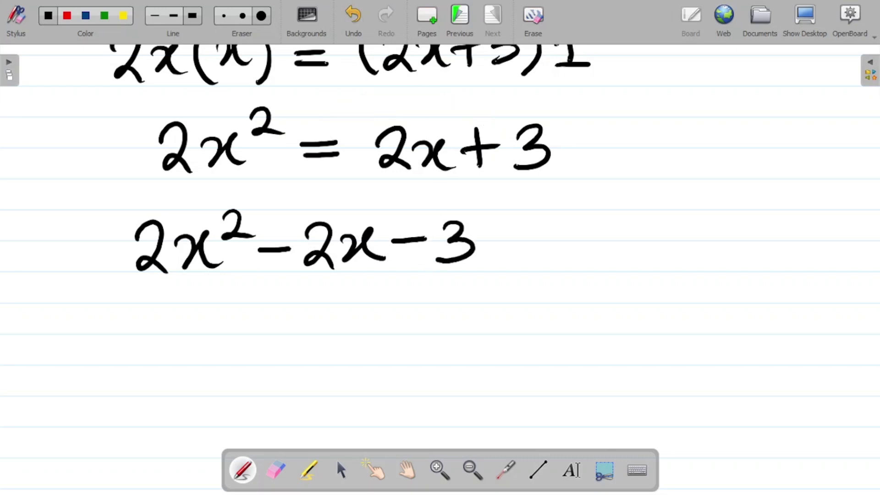
mouse_move(498, 240)
left_mouse_down()
mouse_move(534, 239)
mouse_move(541, 252)
left_mouse_up()
left_click_drag(567, 220, 571, 219)
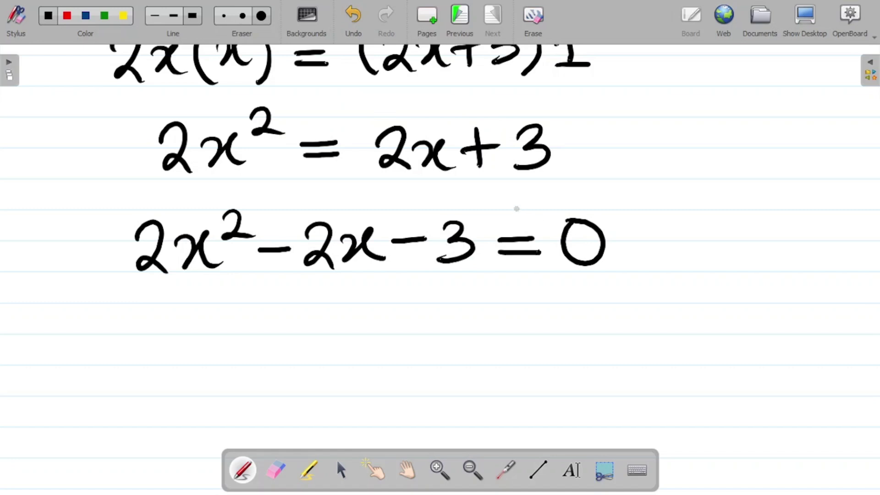
Step: Bring 2x² − 2x − 3 = 0 to the top, trying and undoing a 1 and a circle around the leading 2
left_click(407, 470)
left_click_drag(503, 383, 507, 257)
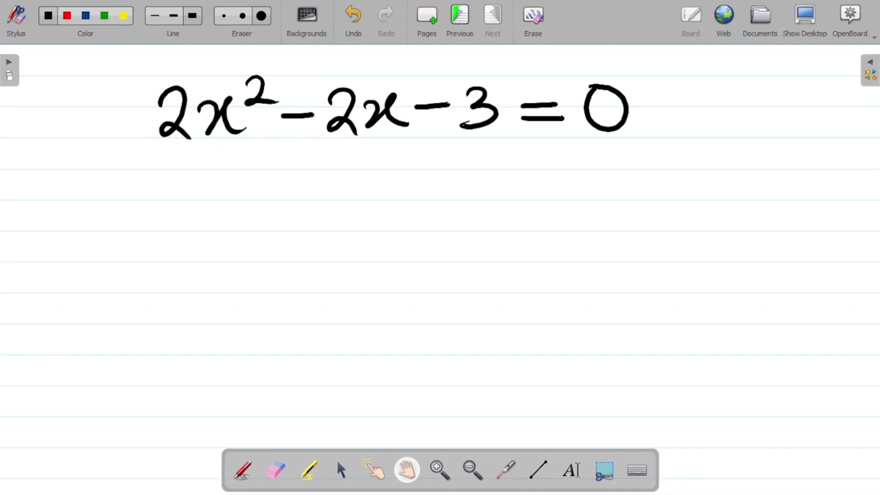
left_click(237, 479)
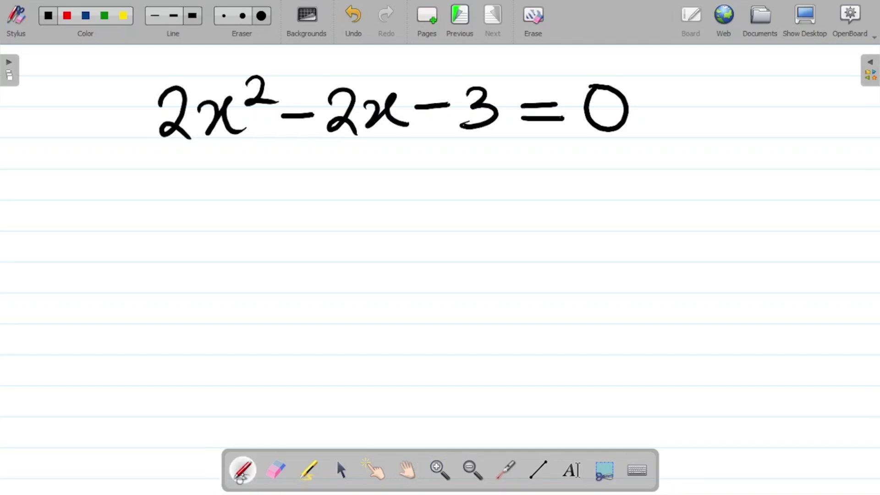
left_click_drag(181, 152, 179, 193)
mouse_move(183, 147)
left_mouse_down()
mouse_move(165, 171)
mouse_move(198, 190)
left_mouse_up()
left_click(354, 23)
left_click(354, 23)
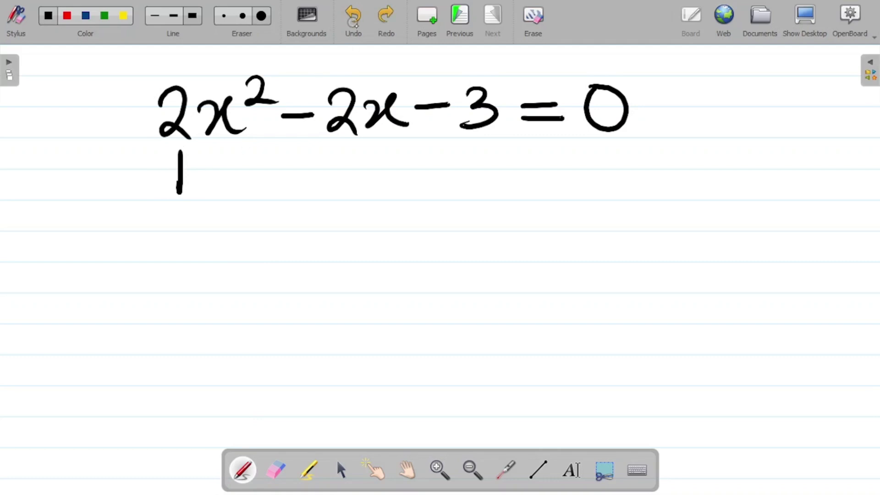
left_click(354, 25)
mouse_move(187, 73)
left_mouse_down()
mouse_move(158, 77)
mouse_move(167, 68)
left_mouse_up()
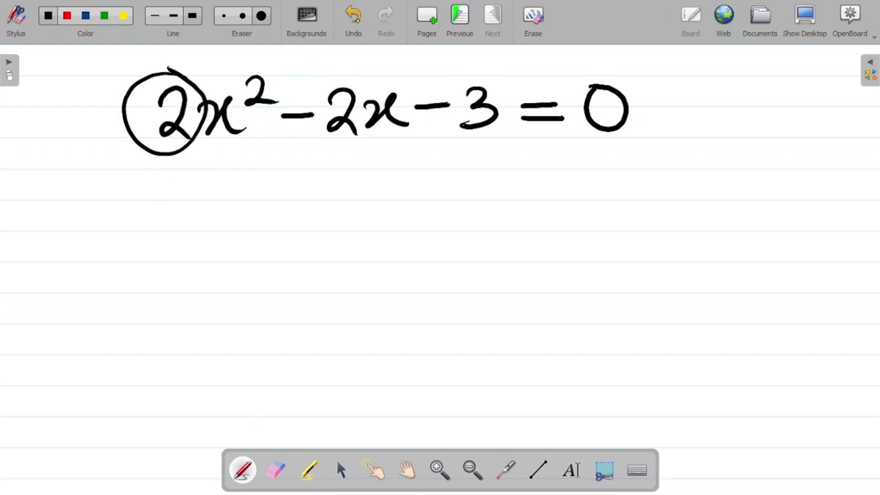
key("ctrl+z")
Step: Handwrite the words 'divide by 2' directly under the equation
mouse_move(141, 178)
left_mouse_down()
mouse_move(143, 151)
mouse_move(146, 198)
left_mouse_up()
mouse_move(158, 167)
left_mouse_down()
mouse_move(161, 198)
mouse_move(194, 171)
mouse_move(205, 192)
left_mouse_up()
mouse_move(206, 153)
left_mouse_down()
mouse_move(207, 169)
mouse_move(248, 197)
left_mouse_up()
mouse_move(253, 143)
left_mouse_down()
mouse_move(268, 200)
mouse_move(281, 198)
left_mouse_up()
mouse_move(337, 157)
left_mouse_down()
mouse_move(342, 193)
mouse_move(362, 193)
left_mouse_up()
left_click_drag(369, 170, 394, 190)
left_click_drag(396, 164, 367, 216)
mouse_move(443, 161)
left_mouse_down()
mouse_move(452, 189)
mouse_move(481, 188)
left_mouse_up()
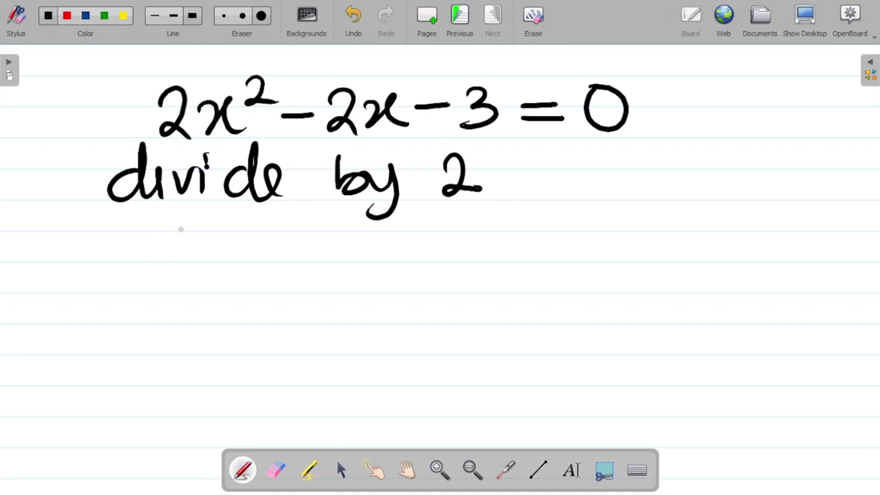
Step: Write 2x²/2 below the 'divide by 2' note, after undoing a stray circle
mouse_move(174, 73)
left_mouse_down()
mouse_move(206, 133)
mouse_move(170, 68)
left_mouse_up()
left_click(353, 18)
mouse_move(186, 253)
left_mouse_down()
mouse_move(211, 266)
mouse_move(218, 287)
left_mouse_up()
left_click_drag(228, 252, 238, 286)
left_click_drag(257, 253, 266, 285)
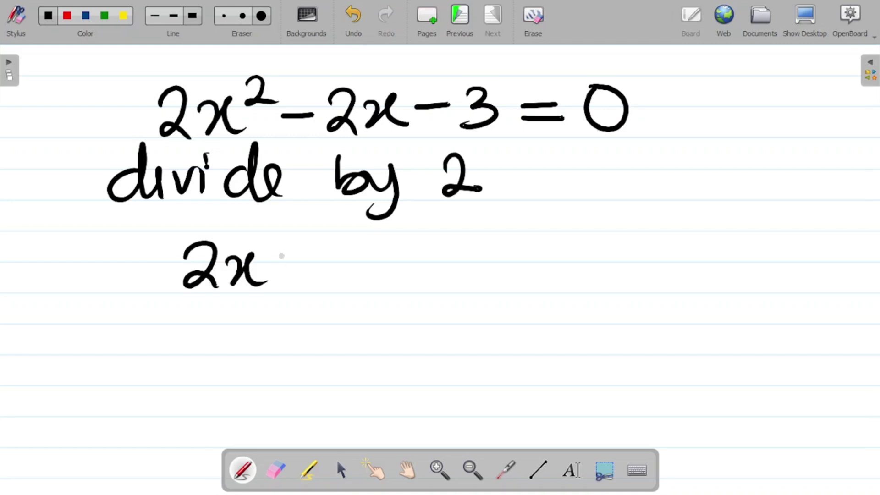
left_click_drag(270, 238, 297, 255)
left_click_drag(192, 299, 288, 297)
mouse_move(229, 318)
left_mouse_down()
mouse_move(236, 340)
mouse_move(280, 334)
left_mouse_up()
Step: Continue the line with − 2x/2 − 3/2
left_click_drag(321, 288, 363, 287)
mouse_move(387, 257)
left_mouse_down()
mouse_move(398, 277)
mouse_move(421, 288)
left_mouse_up()
mouse_move(425, 261)
left_mouse_down()
mouse_move(445, 287)
mouse_move(464, 288)
left_mouse_up()
left_click_drag(389, 303, 482, 300)
left_click_drag(414, 326, 462, 340)
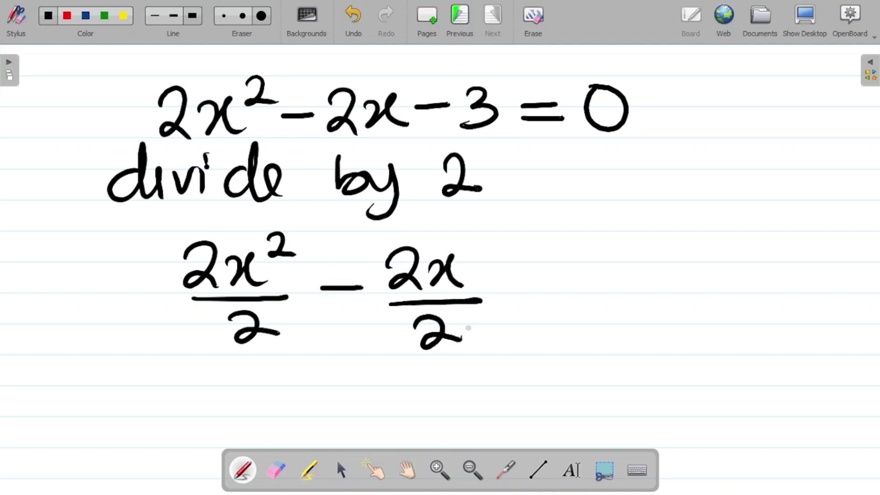
left_click_drag(498, 281, 536, 278)
mouse_move(568, 250)
left_mouse_down()
mouse_move(590, 252)
mouse_move(567, 279)
mouse_move(620, 288)
left_mouse_up()
left_click_drag(576, 316, 615, 338)
Step: Finish the line with = 0/2 and pan the page up to reveal blank lines
left_click_drag(645, 278, 680, 277)
left_click_drag(645, 291, 681, 290)
mouse_move(716, 251)
left_mouse_down()
mouse_move(743, 264)
mouse_move(710, 259)
left_mouse_up()
left_click_drag(706, 291, 764, 288)
left_click_drag(714, 317, 759, 330)
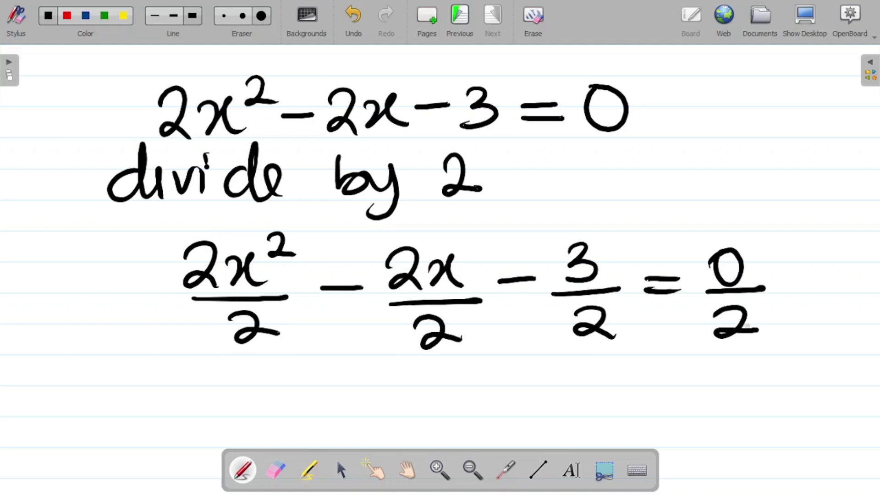
left_click(407, 469)
left_click_drag(497, 417, 394, 293)
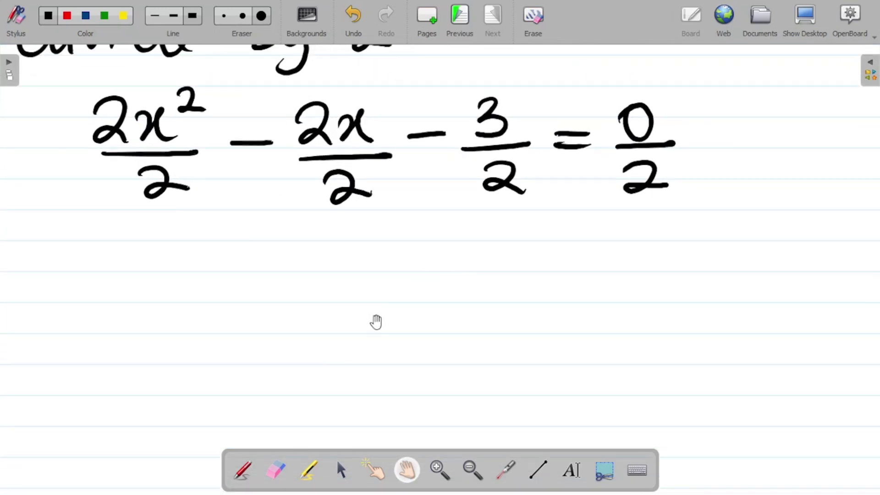
Step: Cross out both 2s in 2x²/2 and write x² on the next line
left_click(242, 470)
left_click_drag(123, 87, 91, 149)
left_click_drag(174, 156, 153, 206)
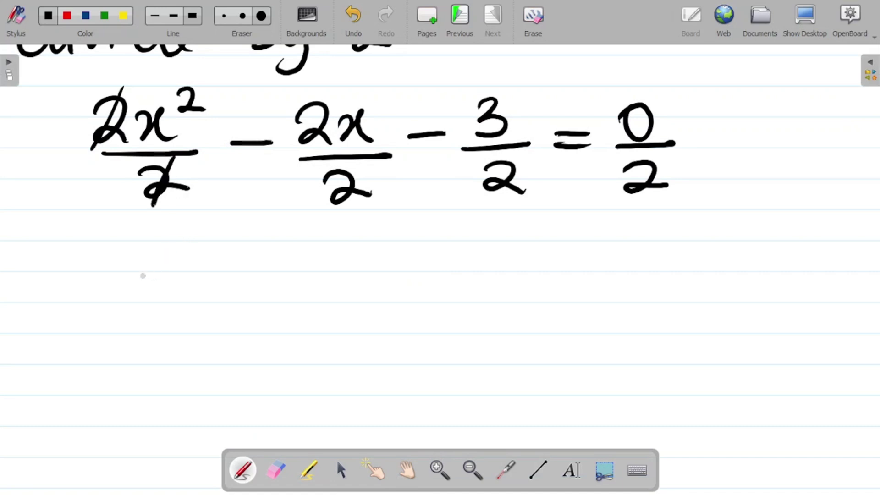
left_click_drag(138, 269, 150, 293)
left_click_drag(182, 259, 190, 291)
mouse_move(196, 250)
left_mouse_down()
mouse_move(203, 244)
mouse_move(223, 261)
mouse_move(279, 279)
left_mouse_up()
Step: Cancel the 2 in 2x/2 and write − x after x²
left_click_drag(353, 160, 323, 209)
left_click_drag(326, 90, 294, 153)
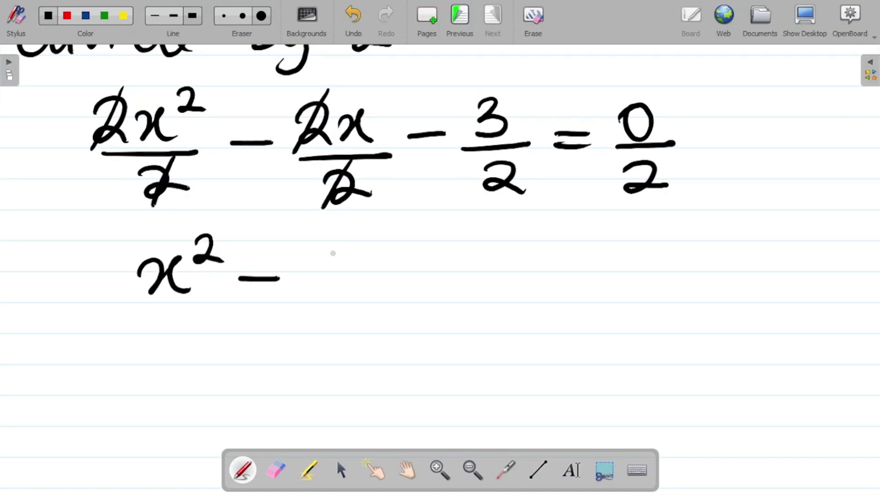
left_click_drag(306, 259, 353, 288)
left_click_drag(343, 252, 313, 286)
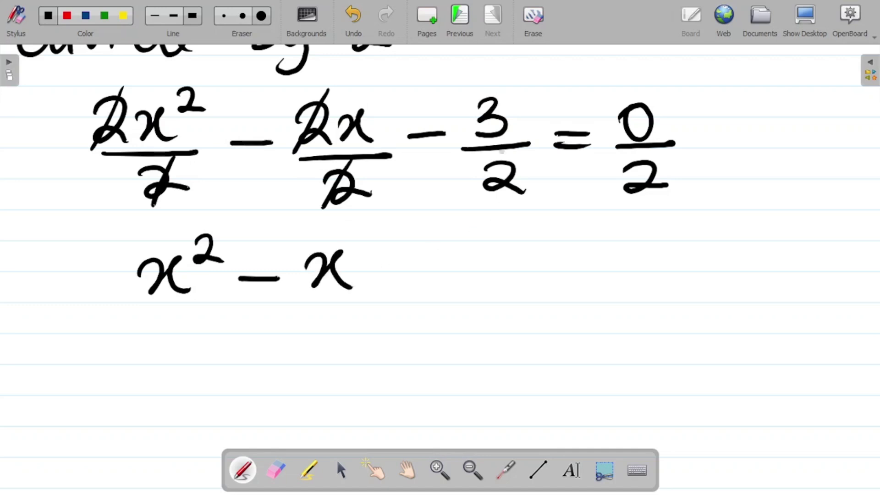
mouse_move(504, 82)
left_mouse_down()
mouse_move(559, 131)
mouse_move(452, 72)
left_mouse_up()
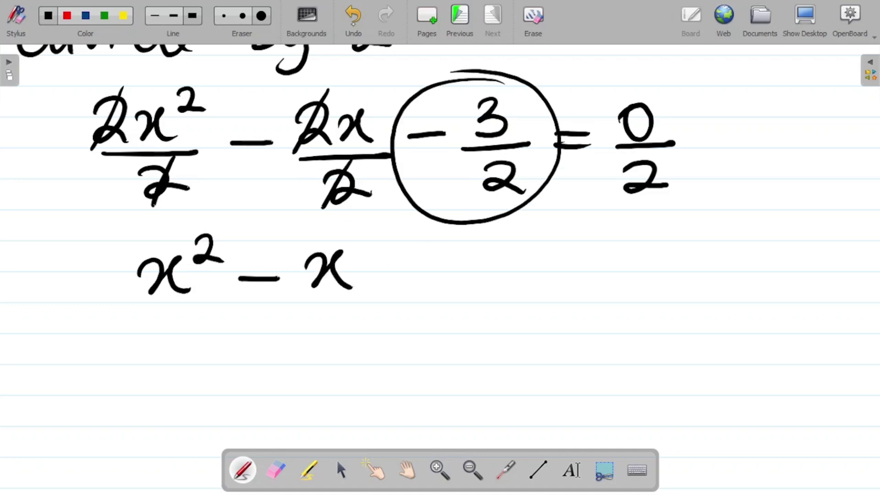
key("ctrl+z")
Step: Complete the line as − 3/2 = 0 and pan it toward the top
left_click_drag(371, 271, 406, 269)
mouse_move(451, 234)
left_mouse_down()
mouse_move(468, 248)
mouse_move(446, 262)
left_mouse_up()
mouse_move(427, 272)
left_mouse_down()
mouse_move(496, 271)
mouse_move(480, 305)
mouse_move(494, 305)
left_mouse_up()
left_click_drag(526, 269, 562, 267)
left_click_drag(527, 281, 567, 278)
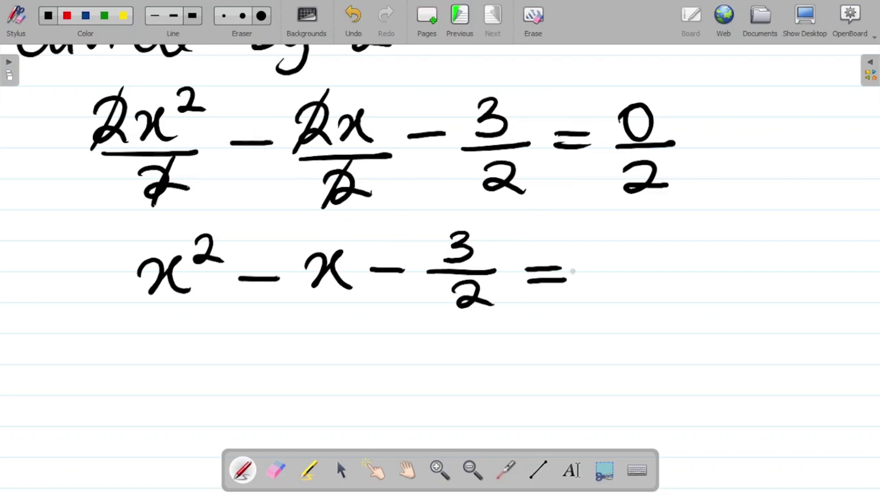
mouse_move(635, 88)
left_mouse_down()
mouse_move(600, 206)
mouse_move(642, 84)
left_mouse_up()
left_click(355, 18)
left_click_drag(600, 259, 606, 255)
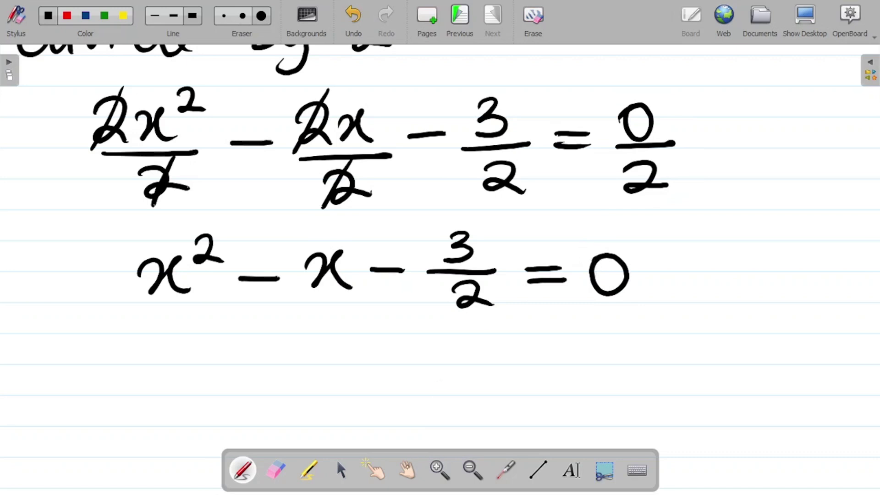
left_click_drag(450, 373, 436, 298)
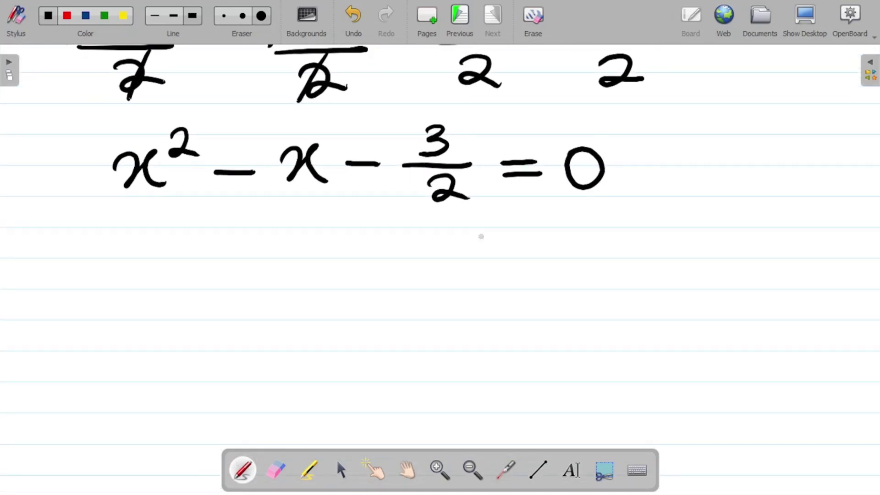
Step: Write x² − x on a new line, after undoing a helper arrow
mouse_move(434, 119)
left_mouse_down()
mouse_move(454, 109)
mouse_move(589, 135)
left_mouse_up()
left_click_drag(563, 120, 594, 117)
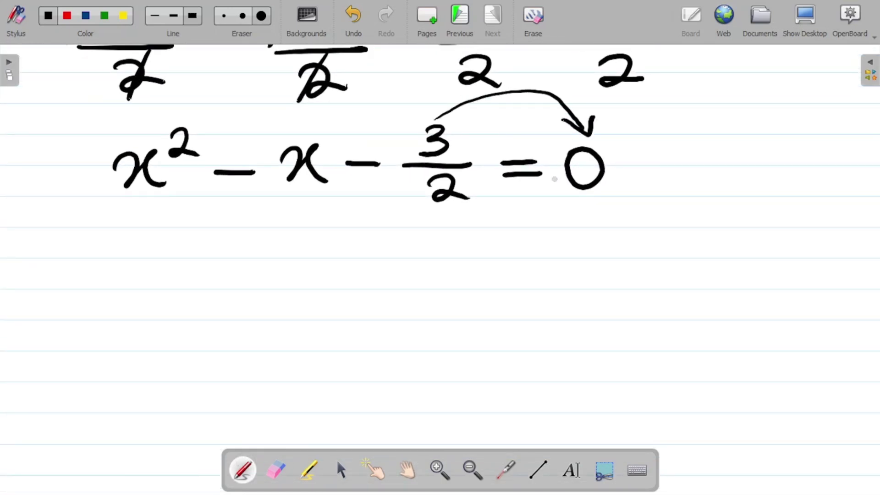
left_click(353, 18)
left_click(353, 18)
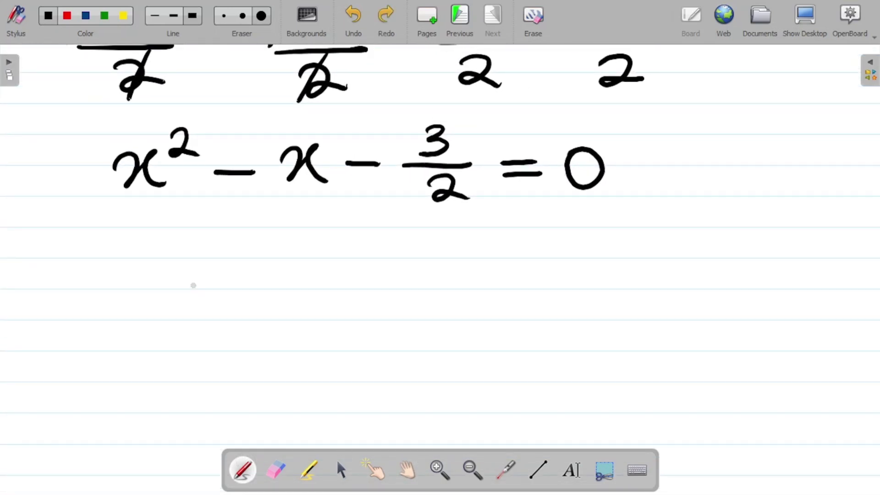
left_click_drag(151, 287, 161, 310)
mouse_move(189, 272)
left_mouse_down()
mouse_move(175, 304)
mouse_move(207, 304)
left_mouse_up()
left_click_drag(202, 254, 294, 306)
mouse_move(320, 270)
left_mouse_down()
mouse_move(316, 292)
mouse_move(335, 301)
left_mouse_up()
Step: Add = 3/2 after x² − x, undoing a stray circle and arrow
mouse_move(424, 103)
left_mouse_down()
mouse_move(330, 170)
mouse_move(397, 108)
mouse_move(578, 141)
left_mouse_up()
left_click(353, 18)
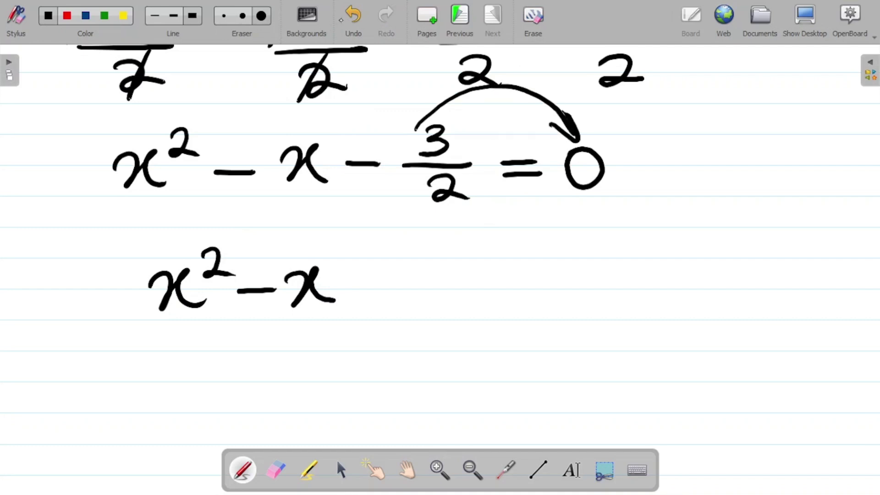
left_click(350, 20)
left_click(352, 18)
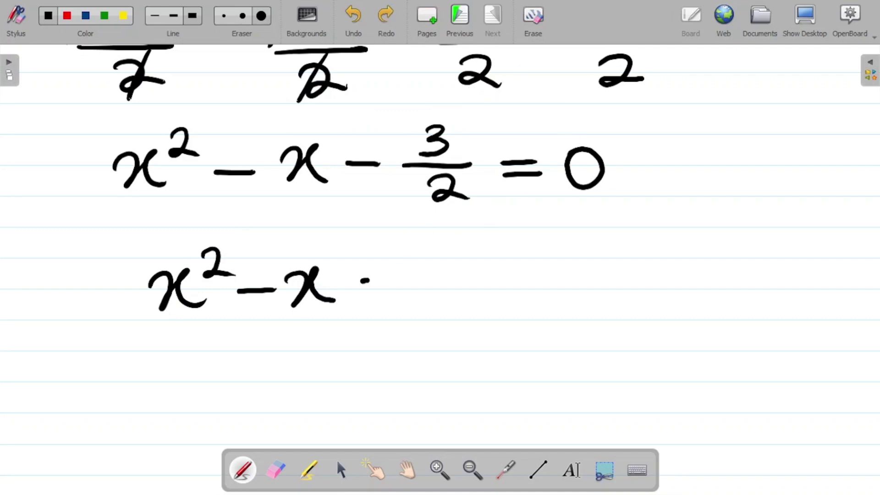
left_click_drag(363, 280, 402, 277)
left_click_drag(363, 292, 404, 289)
mouse_move(451, 256)
left_mouse_down()
mouse_move(472, 275)
mouse_move(451, 289)
left_mouse_up()
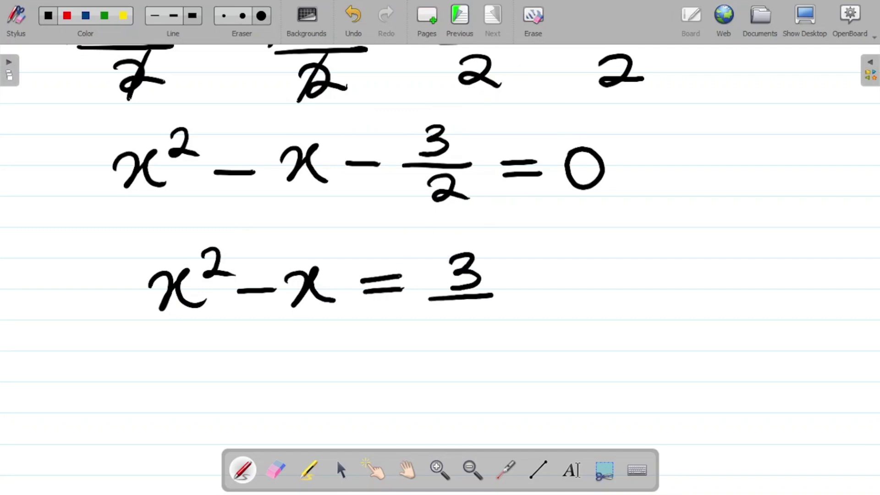